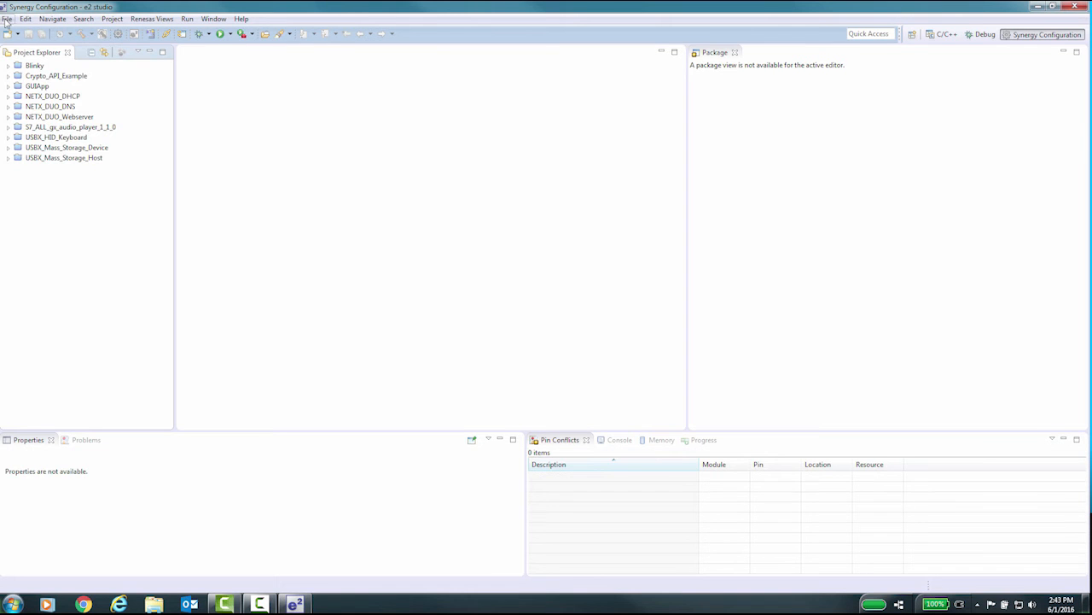
Start a new Synergy project named Demo in the default workspace location
{"action": "left_click", "coordinate": [6, 19]}
{"action": "mouse_move", "coordinate": [24, 32]}
{"action": "left_click", "coordinate": [256, 34]}
{"action": "type", "text": "Demo"}
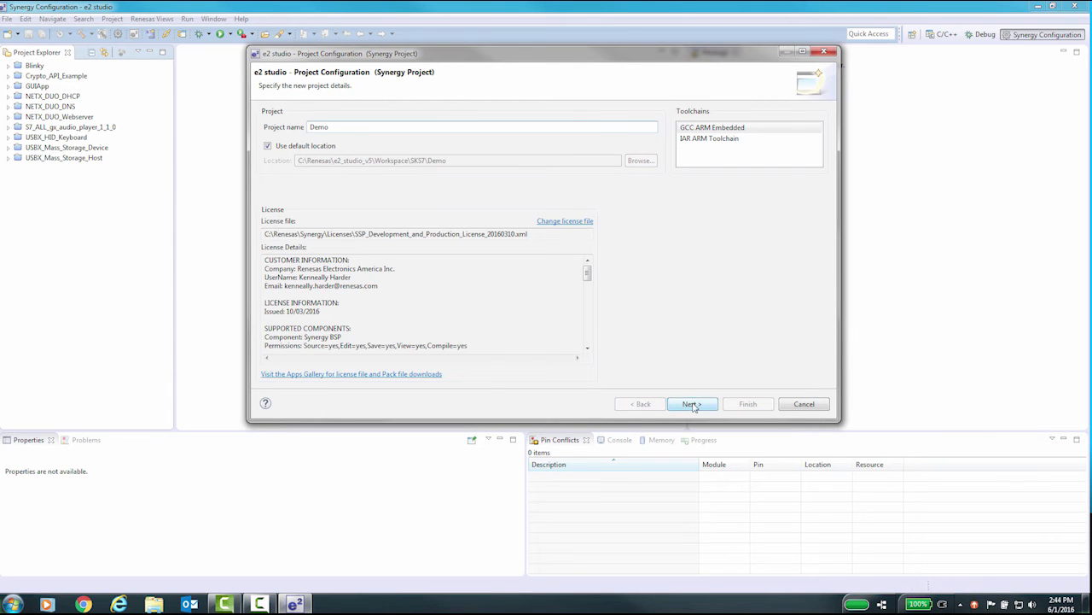
{"action": "left_click", "coordinate": [692, 404]}
Select the S7G2 SK board and create the project from the S7G2-SK BSP template
{"action": "left_click", "coordinate": [363, 146]}
{"action": "left_click", "coordinate": [342, 209]}
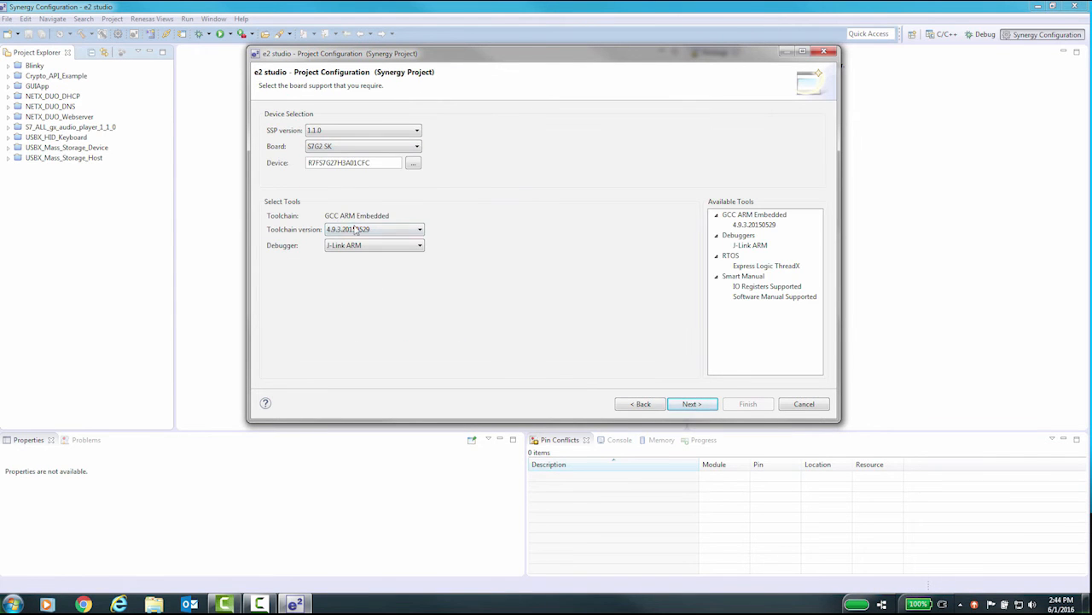
{"action": "left_click", "coordinate": [692, 403]}
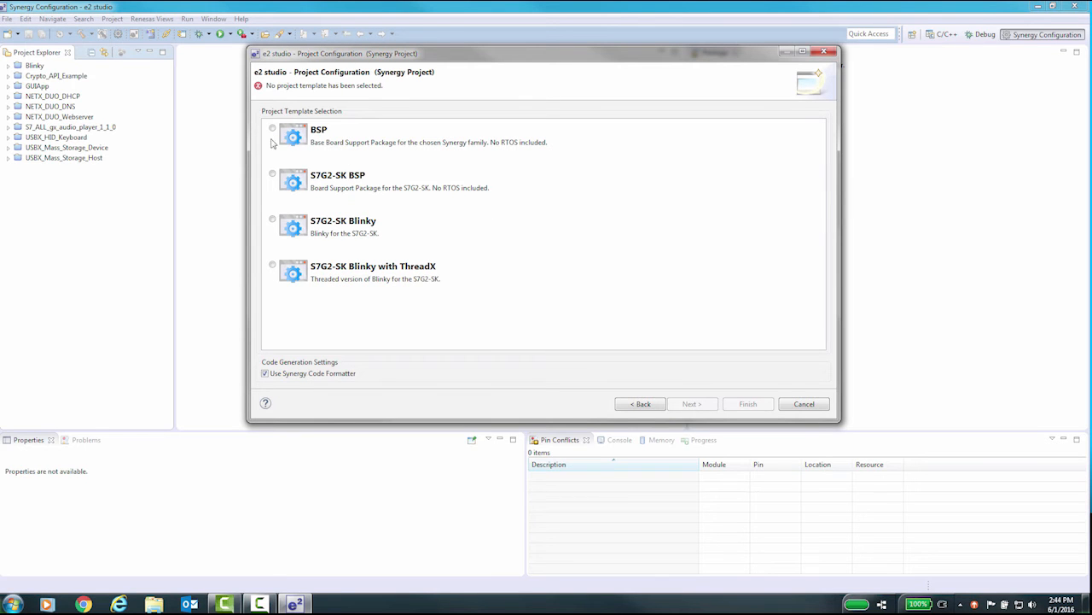
{"action": "left_click", "coordinate": [272, 175]}
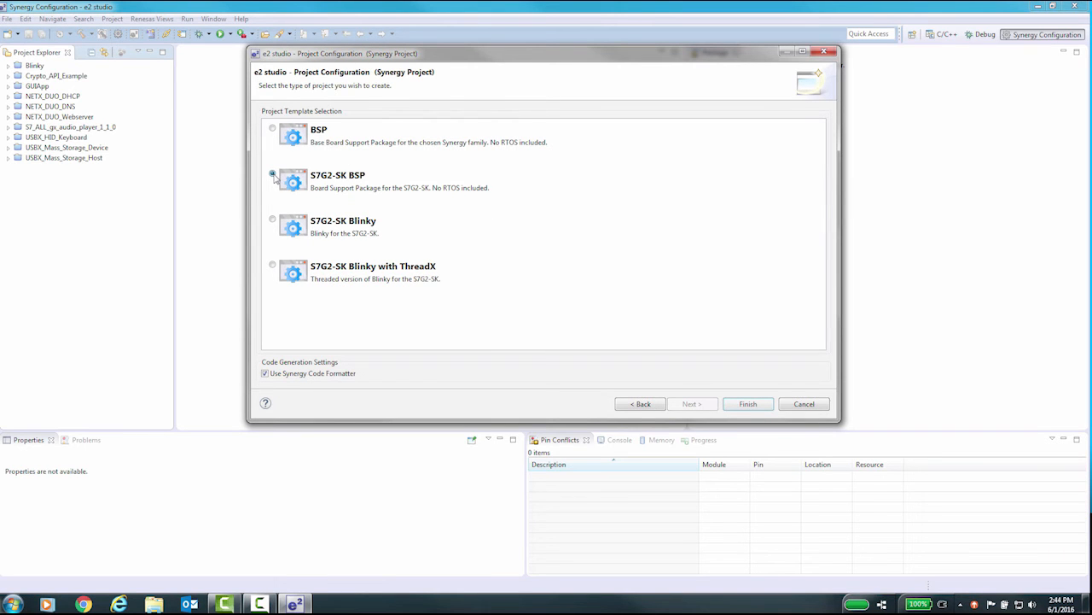
{"action": "left_click", "coordinate": [748, 405]}
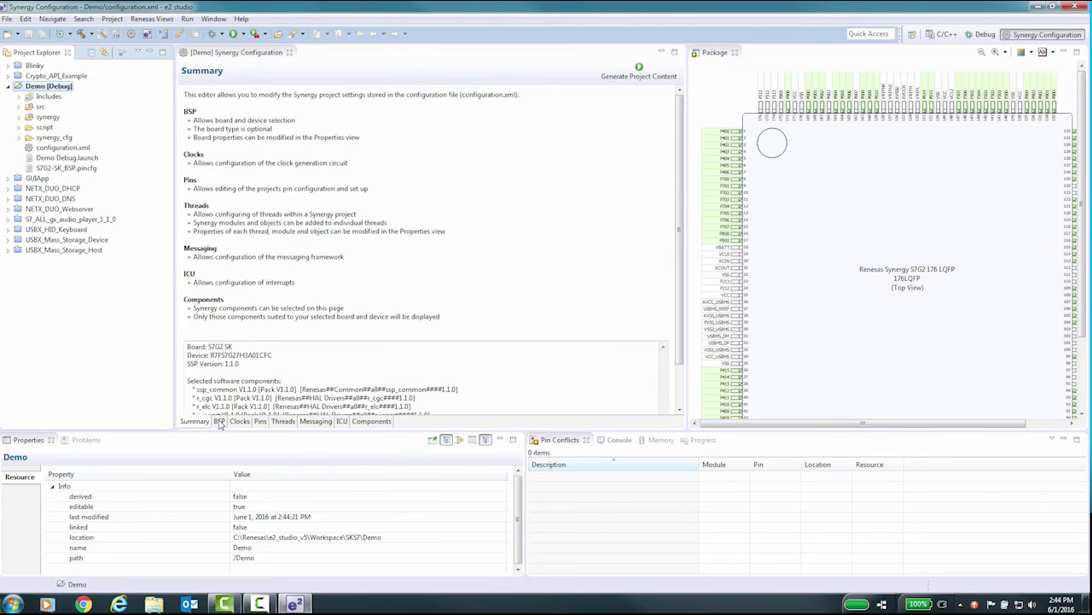
Set the RTOS being used to ThreadX in the project's BSP properties
{"action": "left_click", "coordinate": [219, 421]}
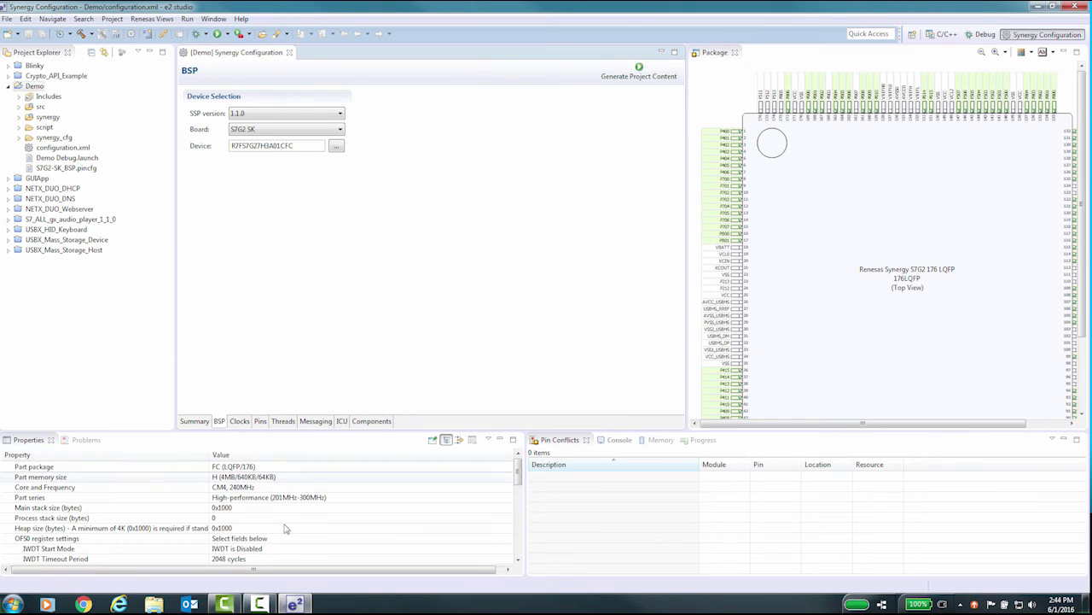
{"action": "left_click_drag", "start_coordinate": [516, 478], "coordinate": [517, 541]}
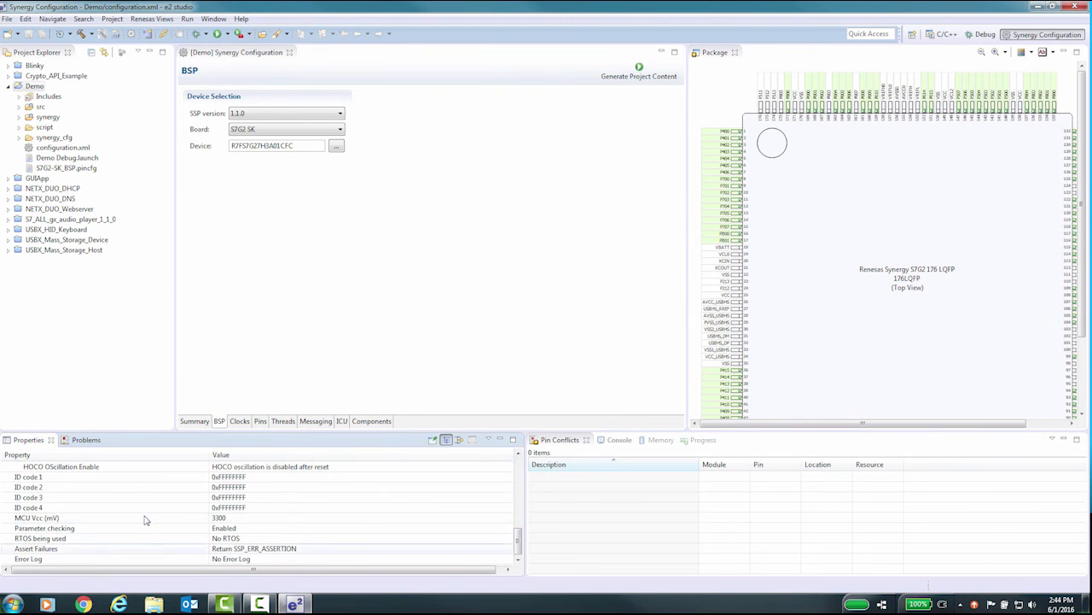
{"action": "left_click", "coordinate": [249, 538]}
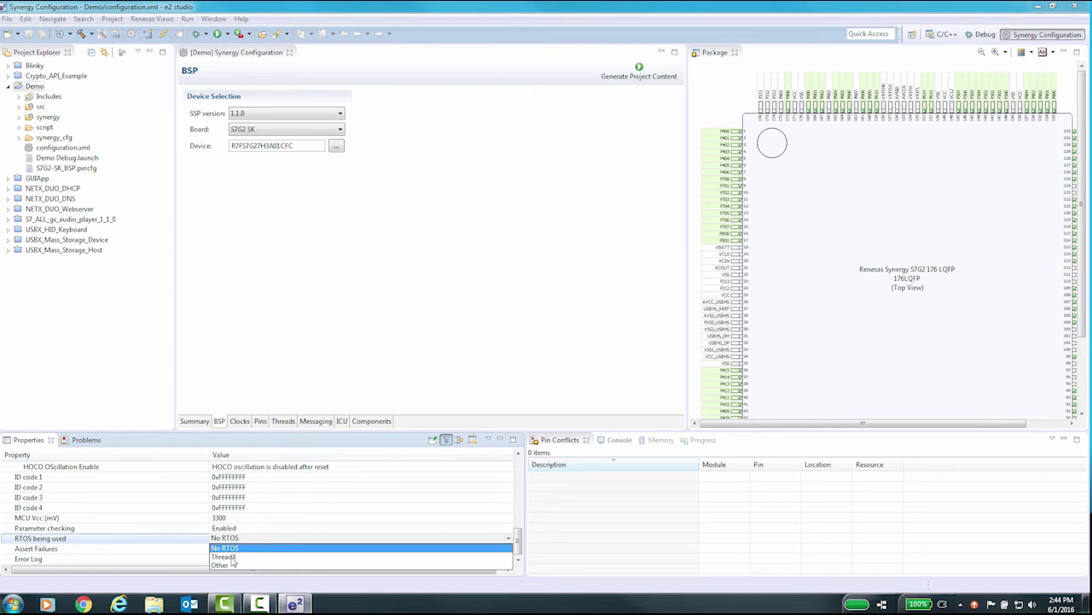
{"action": "left_click", "coordinate": [230, 556]}
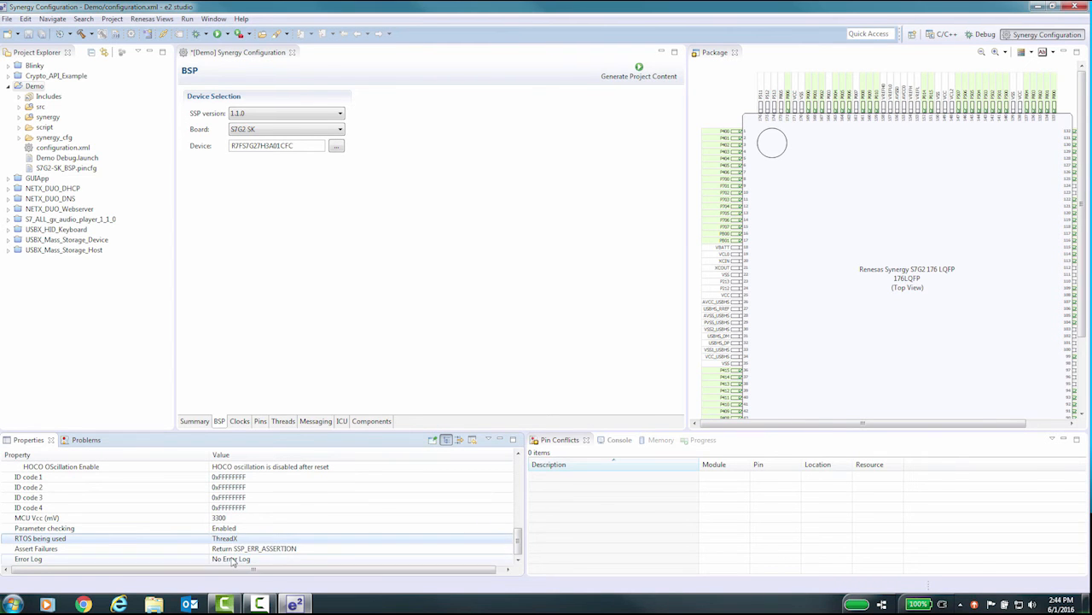
Examine the HAL/Common drivers in the threads configuration and the driver categories available to add, including Crypto and Storage
{"action": "left_click", "coordinate": [284, 422]}
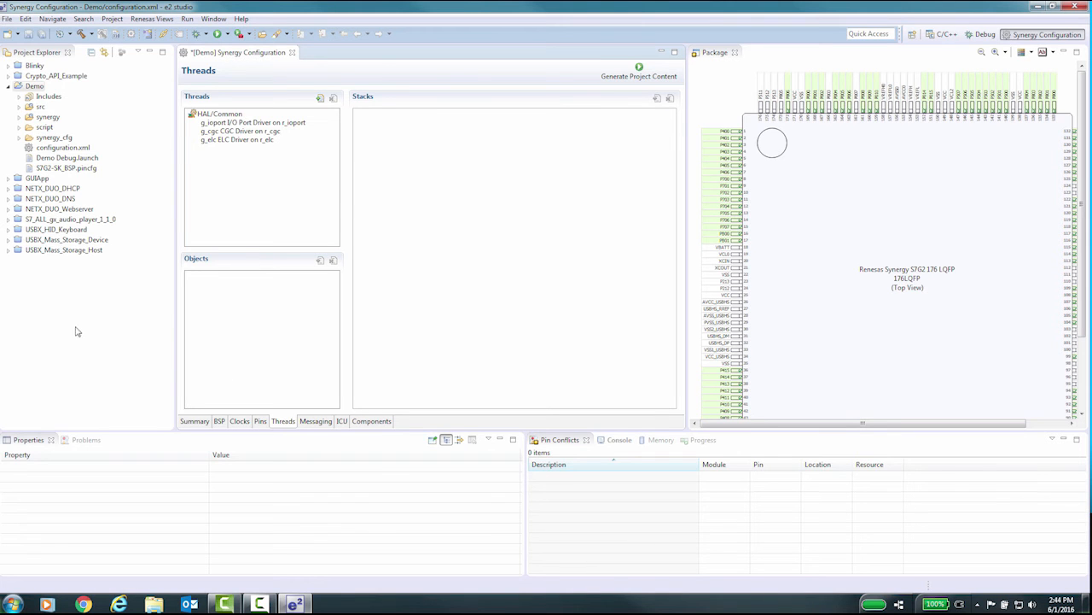
{"action": "left_click", "coordinate": [221, 133]}
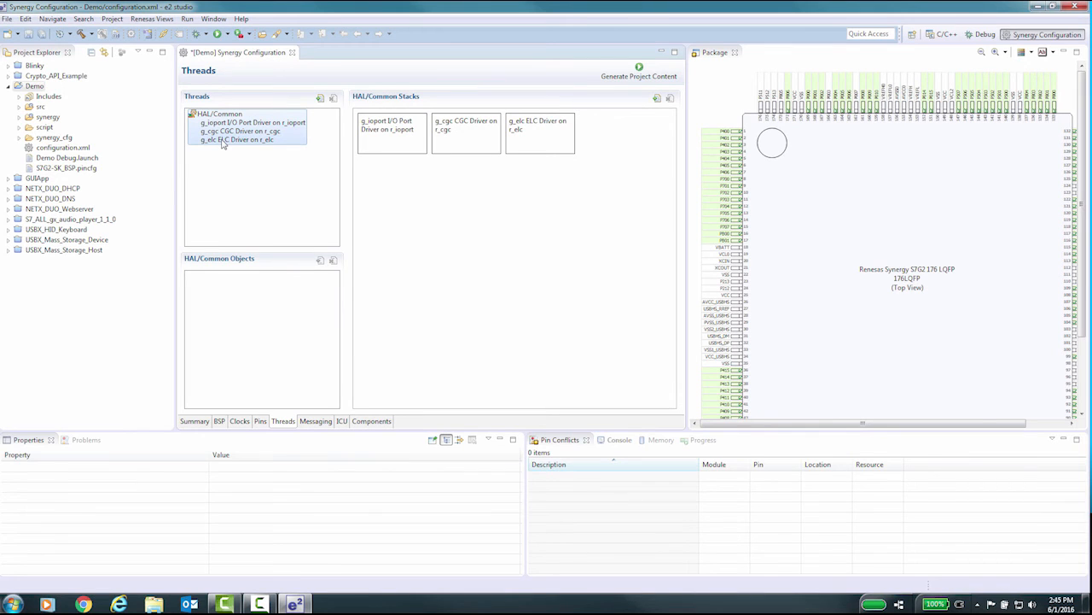
{"action": "left_click", "coordinate": [658, 100]}
{"action": "mouse_move", "coordinate": [692, 115]}
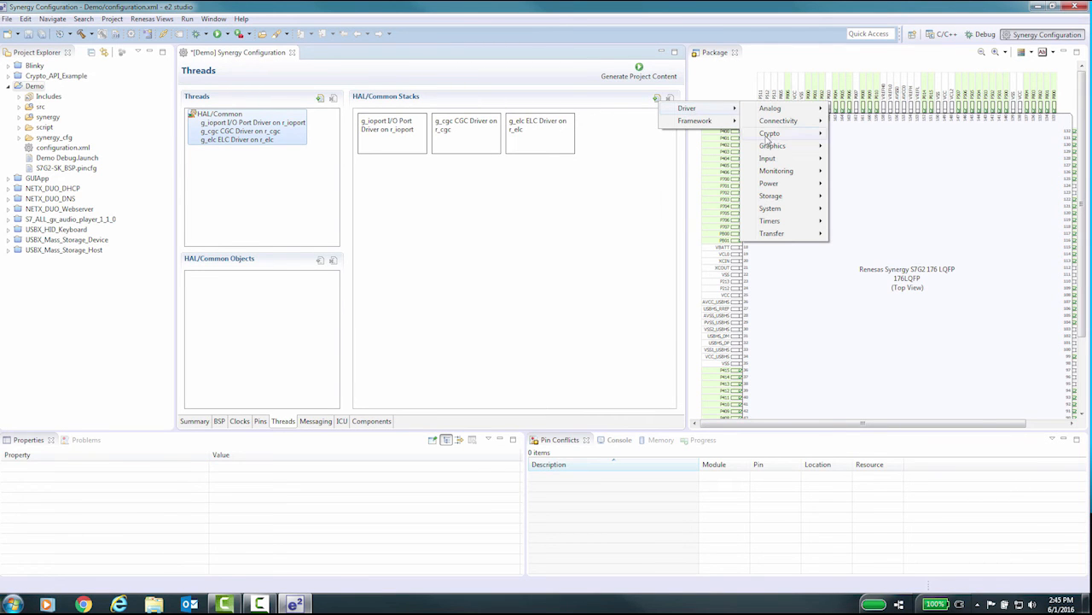
{"action": "mouse_move", "coordinate": [768, 138]}
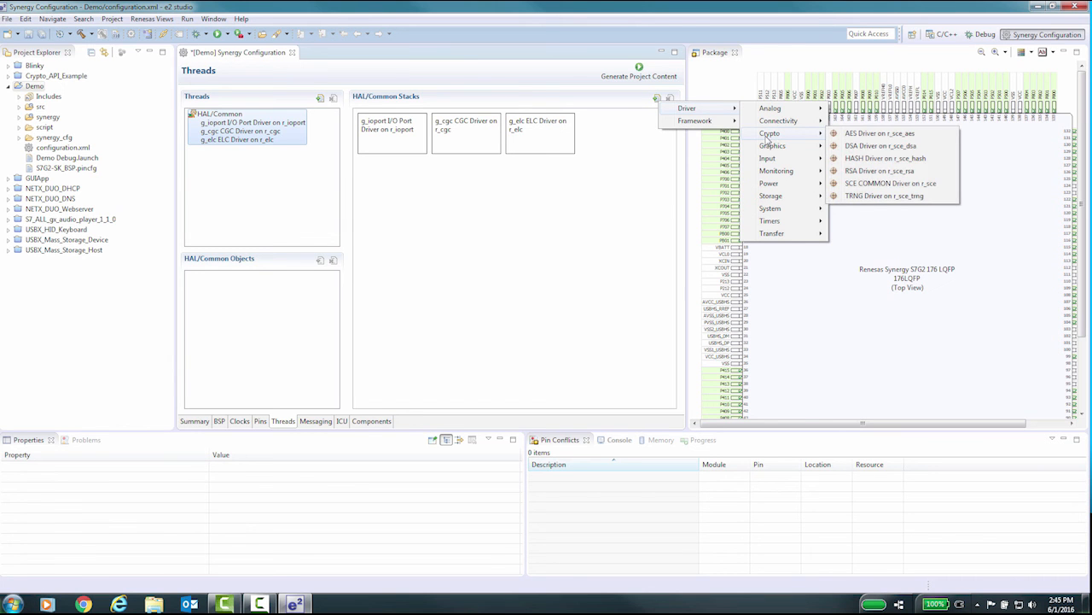
{"action": "mouse_move", "coordinate": [789, 173]}
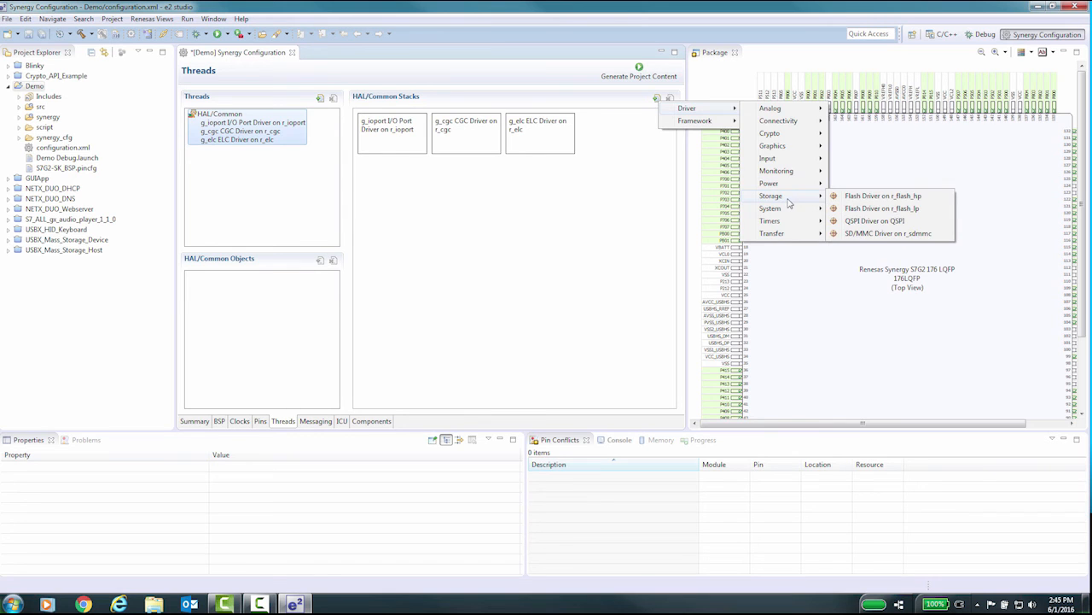
{"action": "key", "text": "Escape"}
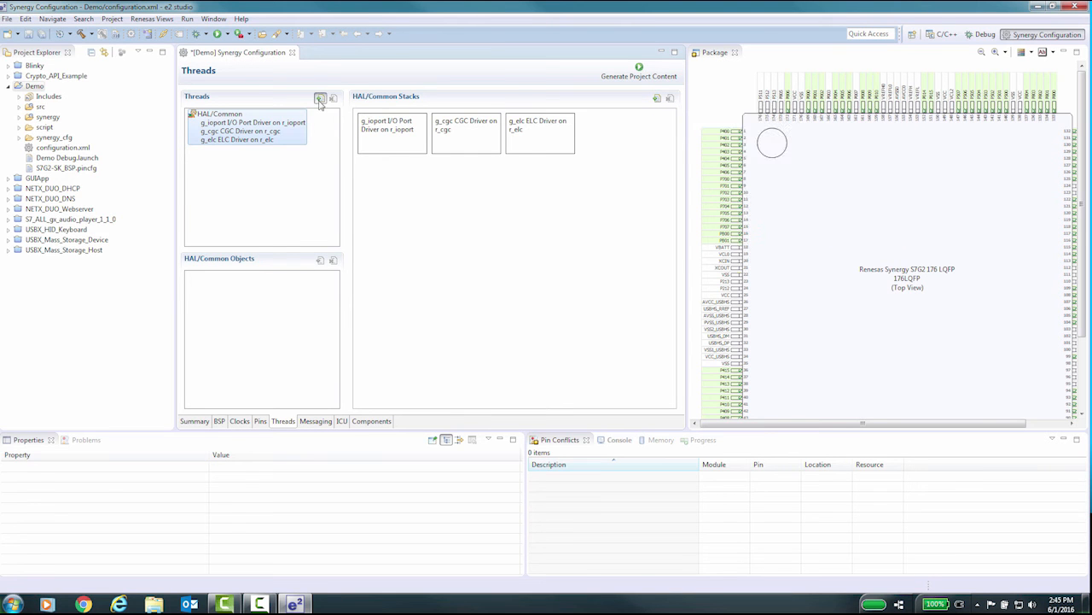
Add a new thread with the symbol main_thread and the name Main Thread
{"action": "left_click", "coordinate": [319, 99]}
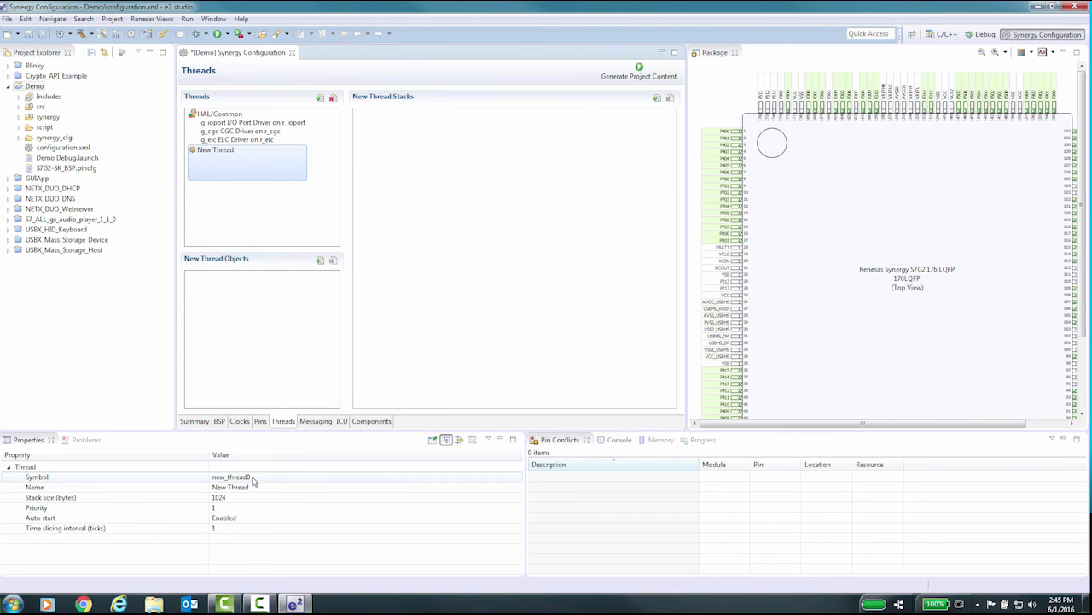
{"action": "left_click", "coordinate": [251, 478]}
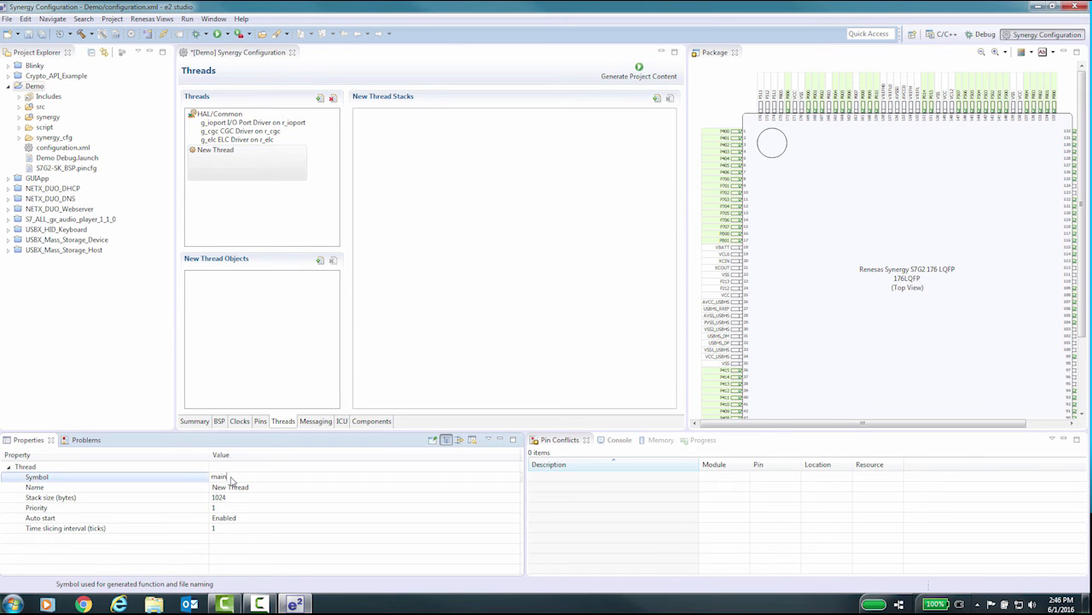
{"action": "type", "text": "main_thread"}
{"action": "left_click", "coordinate": [254, 488]}
{"action": "type", "text": "Main Thread"}
Set the Main Thread's stack size to 2048 bytes, priority to 6 and time slicing interval to 10 ticks
{"action": "left_click", "coordinate": [254, 496]}
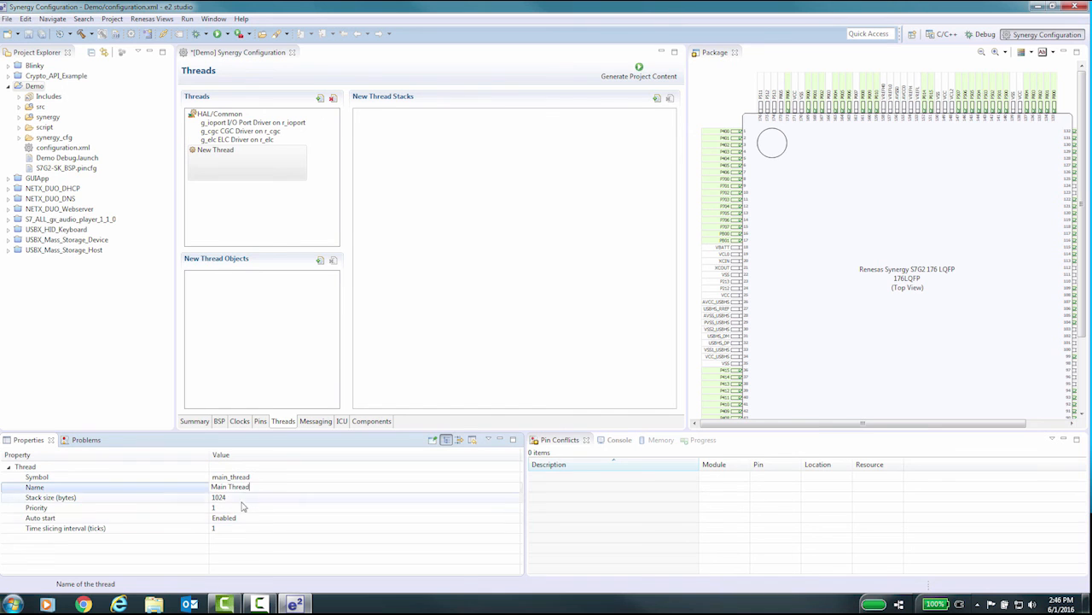
{"action": "type", "text": "2048"}
{"action": "key", "text": "Return"}
{"action": "left_click", "coordinate": [229, 509]}
{"action": "type", "text": "6"}
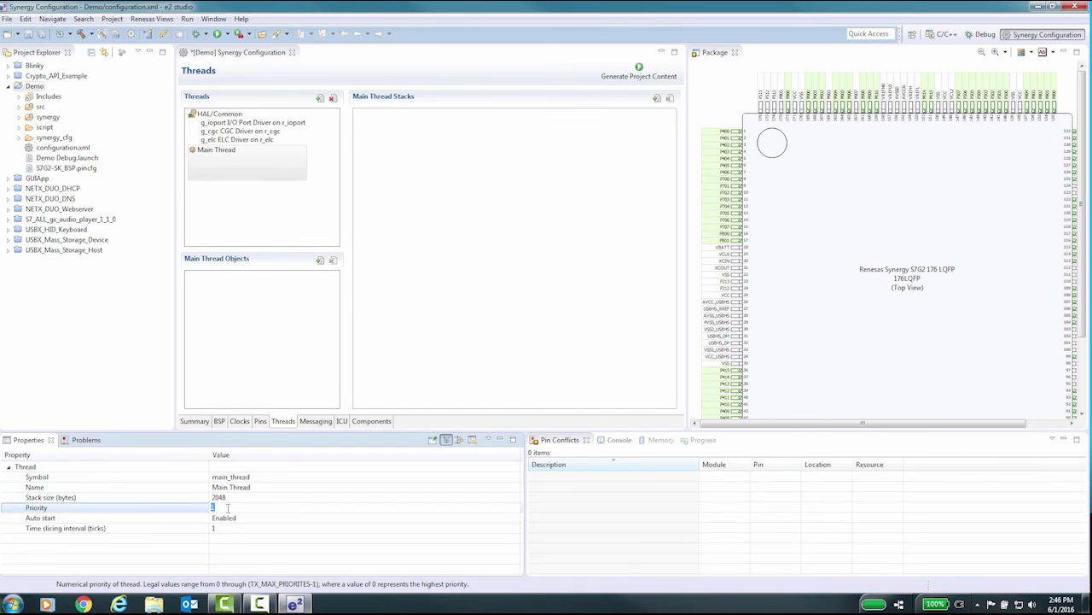
{"action": "left_click", "coordinate": [256, 528]}
{"action": "type", "text": "10"}
{"action": "left_click", "coordinate": [268, 517]}
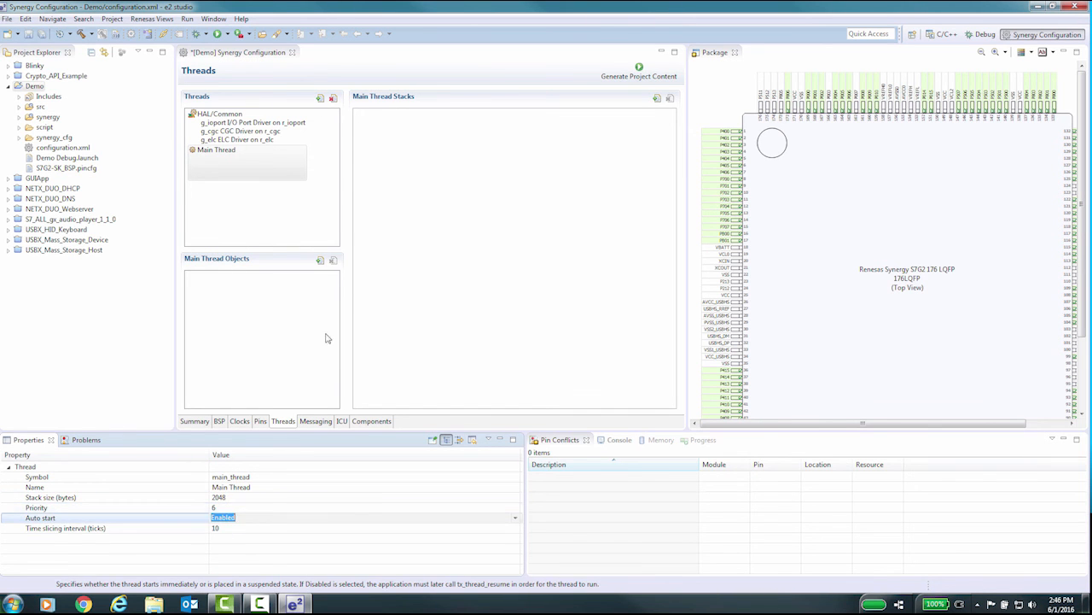
Add the GUIX on gx graphics framework to the Main Thread stacks
{"action": "left_click", "coordinate": [656, 100]}
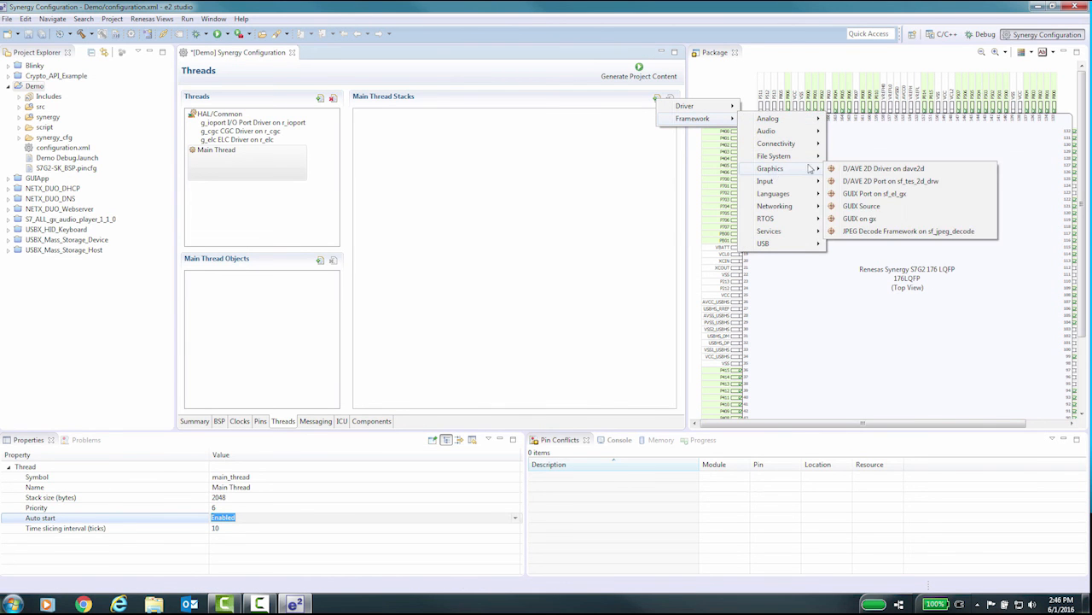
{"action": "left_click", "coordinate": [859, 218]}
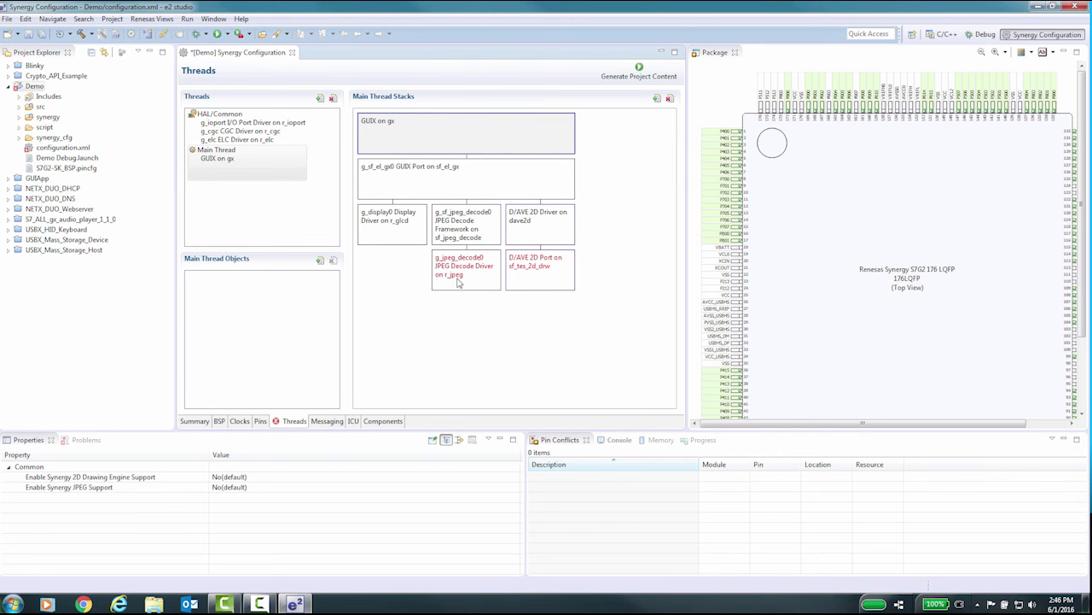
Enable the JPEG JEDI and JPEG JDTI interrupts of the JPEG Decode Driver on r_jpeg at Priority 3
{"action": "mouse_move", "coordinate": [459, 282]}
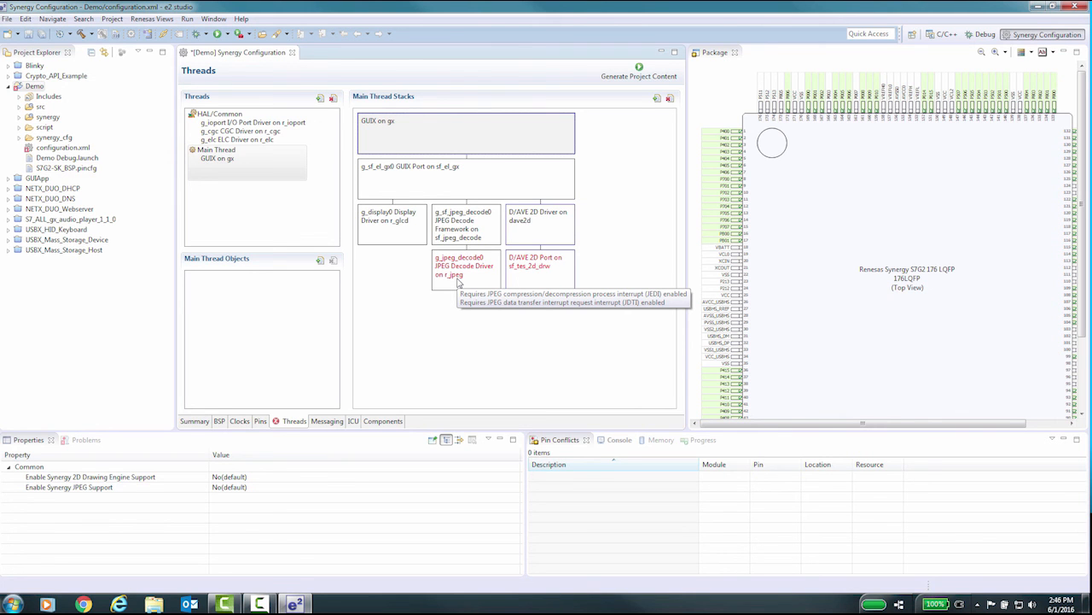
{"action": "left_click", "coordinate": [459, 274]}
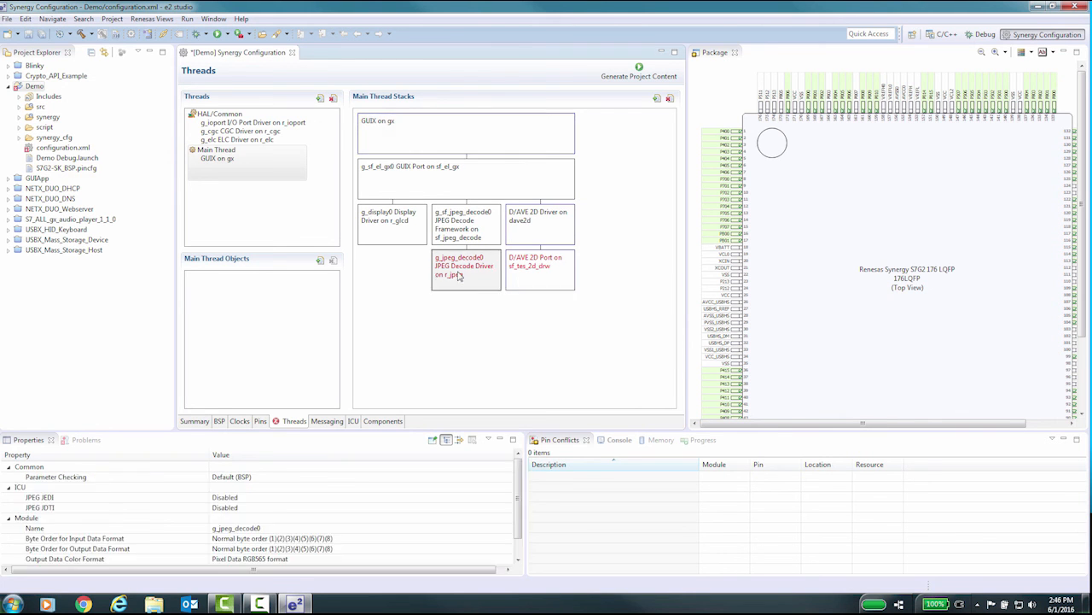
{"action": "left_click", "coordinate": [246, 498]}
{"action": "left_click", "coordinate": [246, 498]}
{"action": "left_click", "coordinate": [230, 392]}
{"action": "left_click", "coordinate": [244, 508]}
{"action": "left_click", "coordinate": [244, 509]}
{"action": "left_click", "coordinate": [244, 378]}
{"action": "left_click", "coordinate": [246, 498]}
{"action": "left_click", "coordinate": [245, 499]}
{"action": "left_click", "coordinate": [244, 368]}
Add the Messaging Framework on sf_message to the Main Thread stacks
{"action": "left_click", "coordinate": [657, 98]}
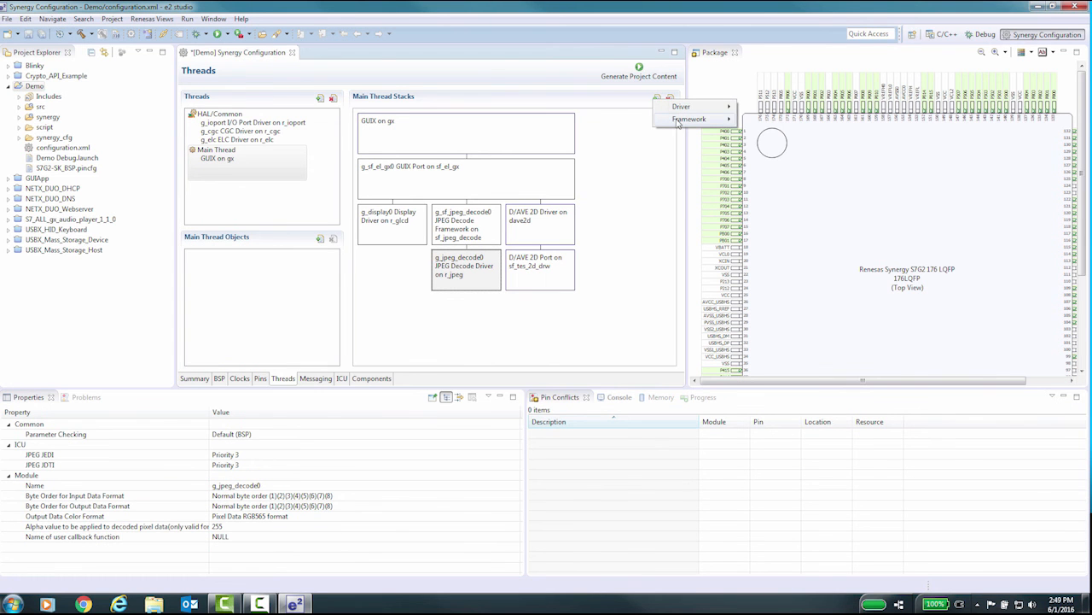
{"action": "mouse_move", "coordinate": [679, 122]}
{"action": "mouse_move", "coordinate": [771, 234]}
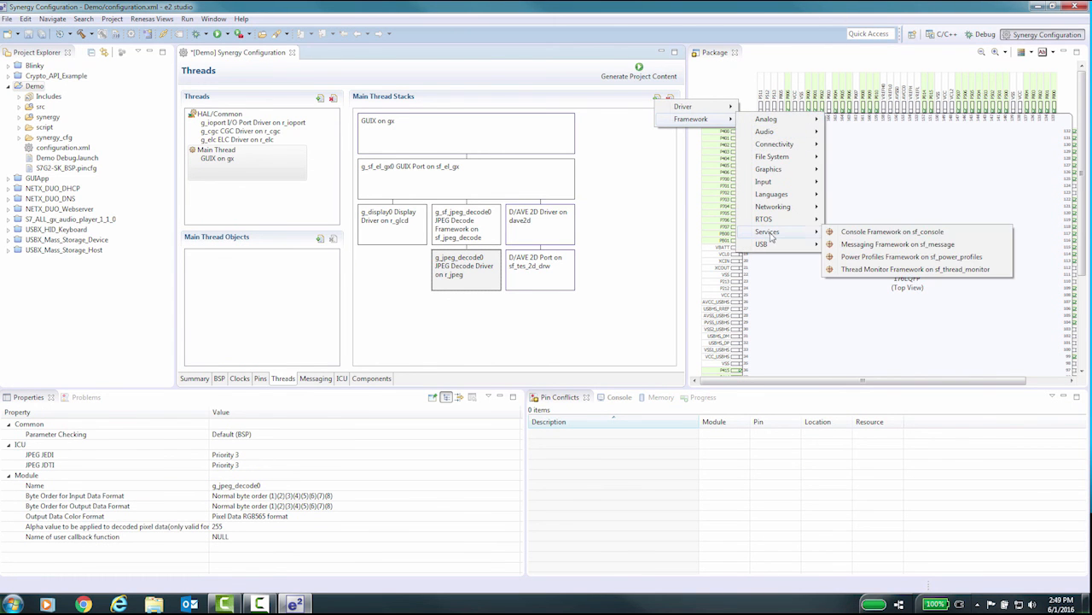
{"action": "left_click", "coordinate": [862, 245]}
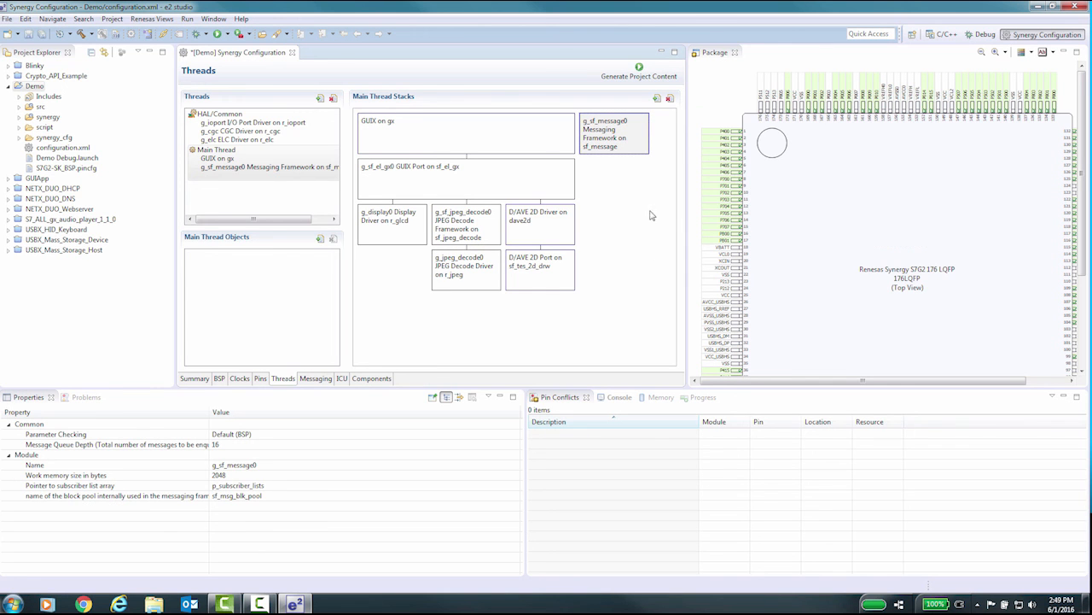